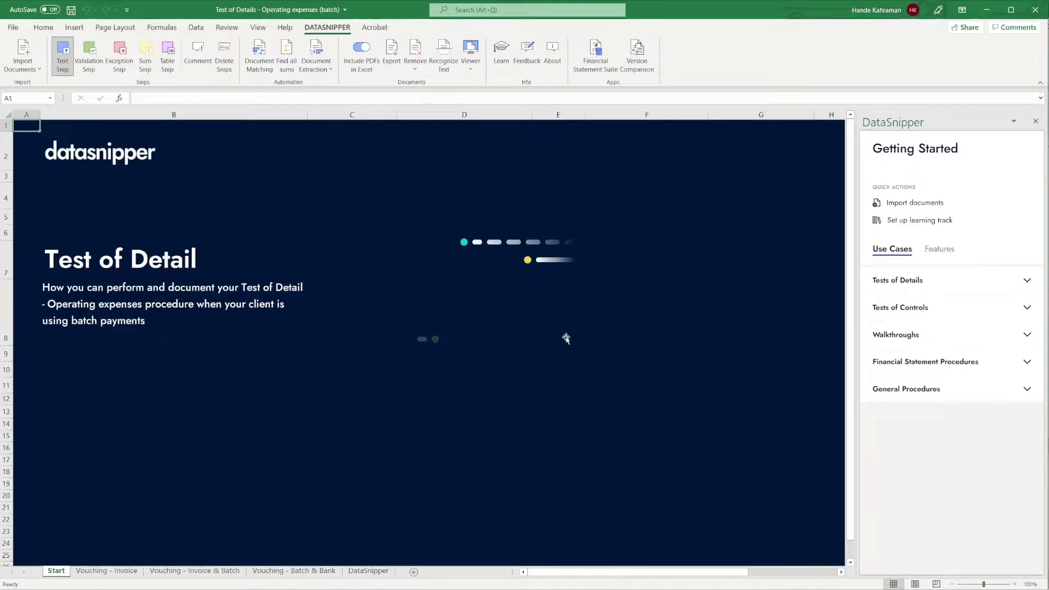
Step: Switch to the Vouching - Invoice sheet
click(117, 574)
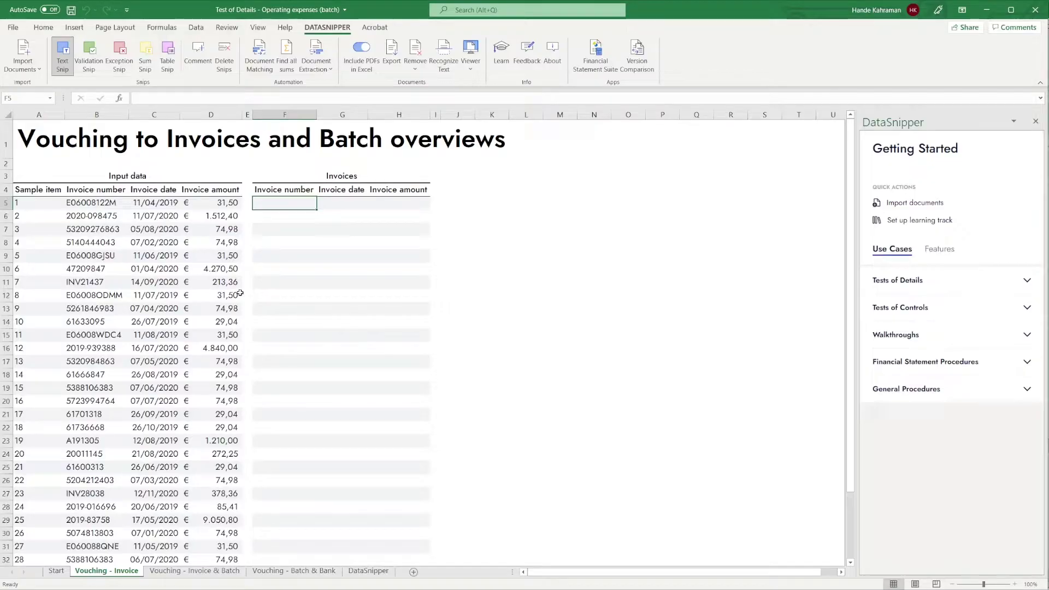
Step: Set the Document Matching header row to 4 and add two more column pairs
click(259, 63)
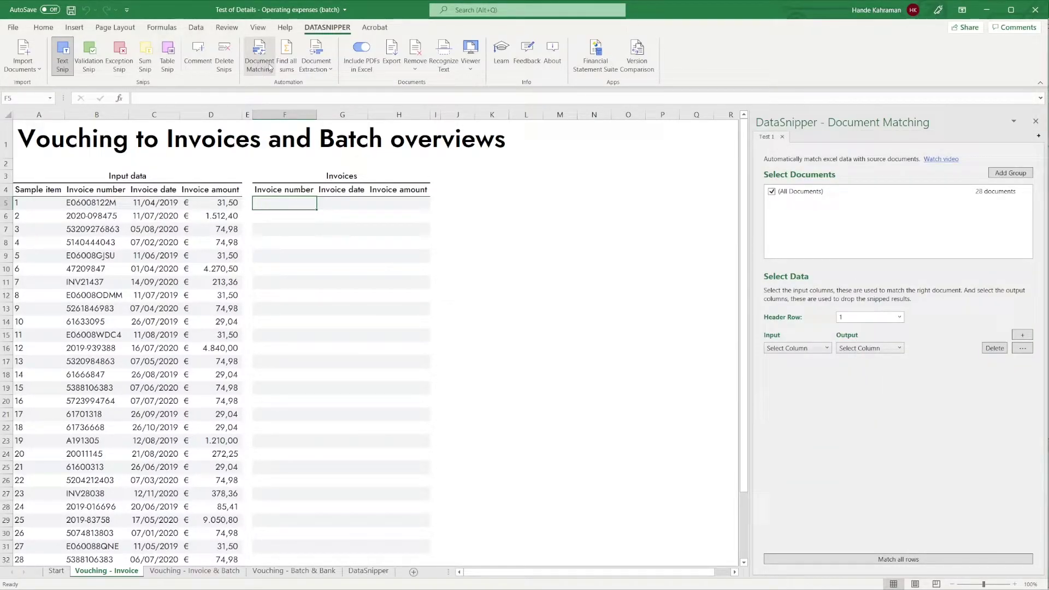
click(899, 318)
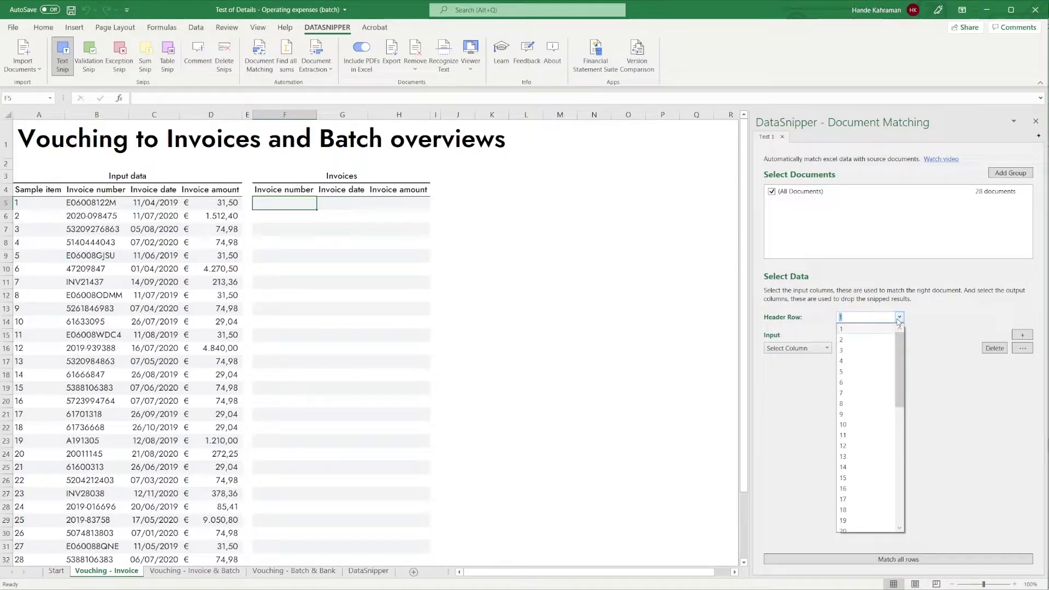
click(888, 361)
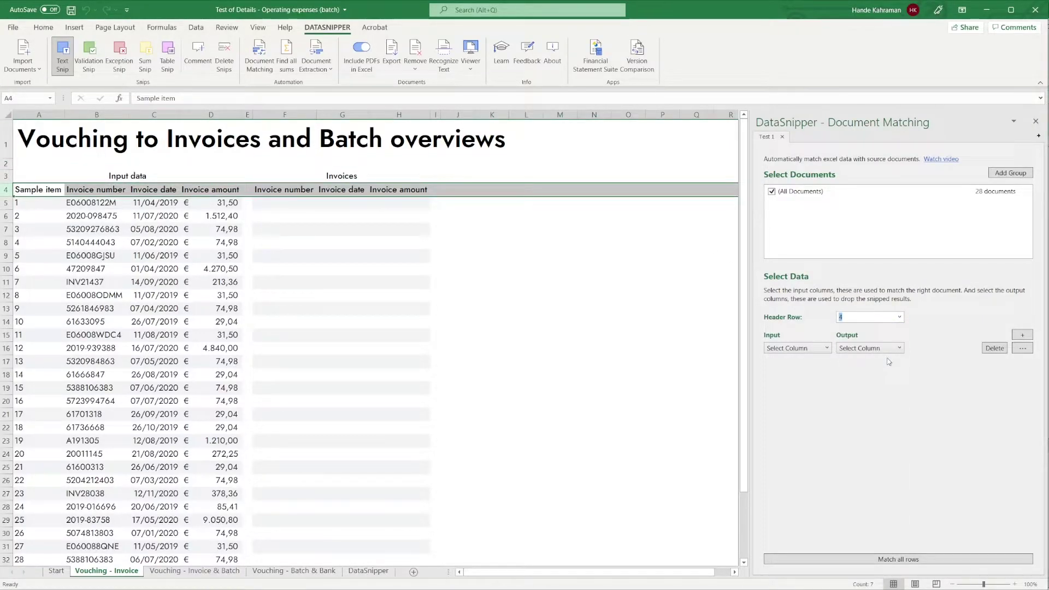
click(1022, 336)
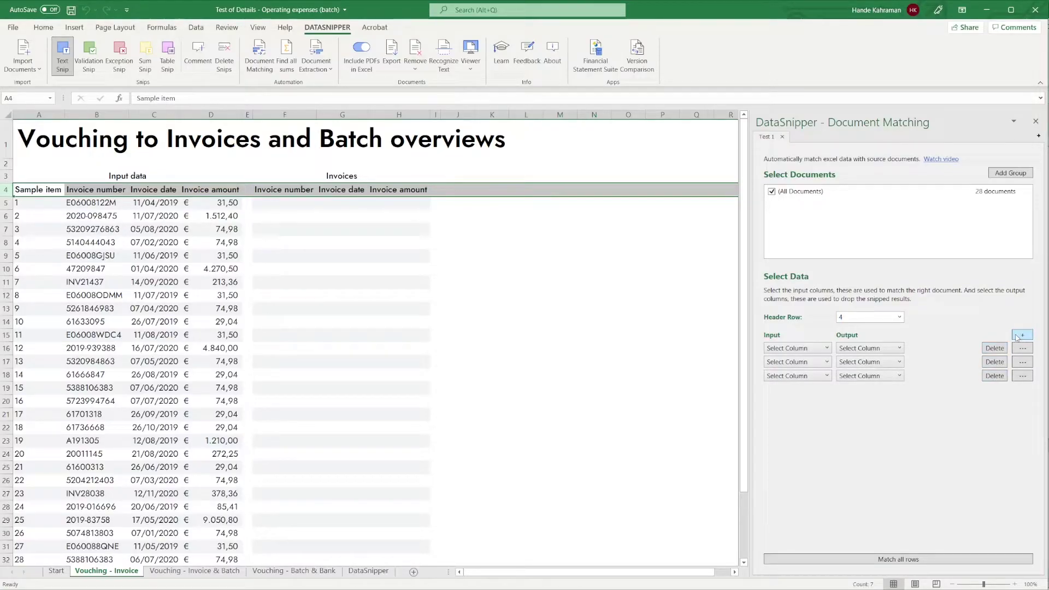
Step: Map invoice number to column F and invoice date to column G
click(824, 353)
click(814, 381)
click(869, 349)
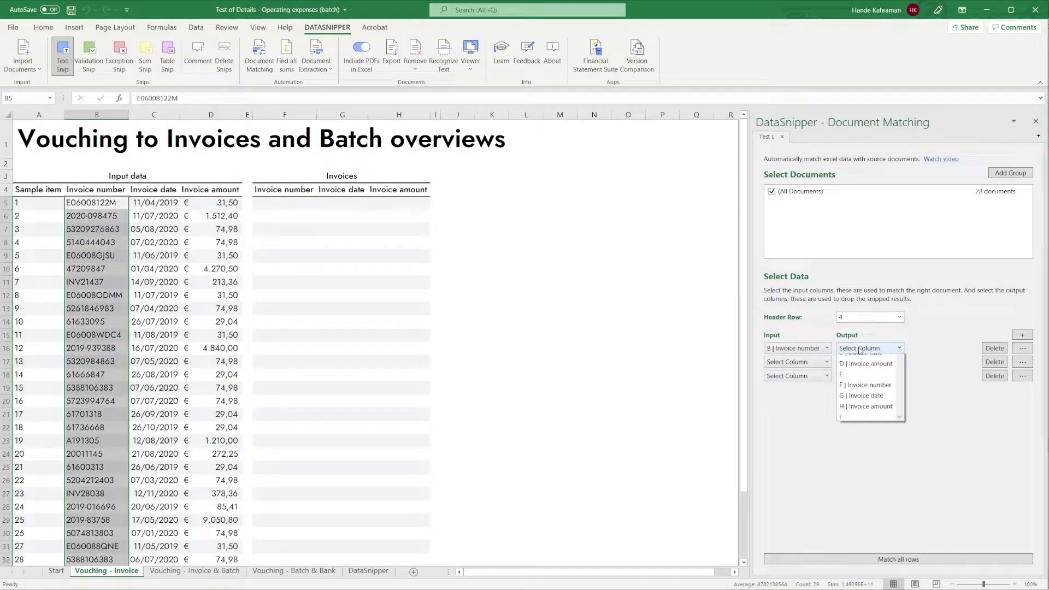
click(865, 424)
click(797, 362)
click(793, 406)
click(869, 361)
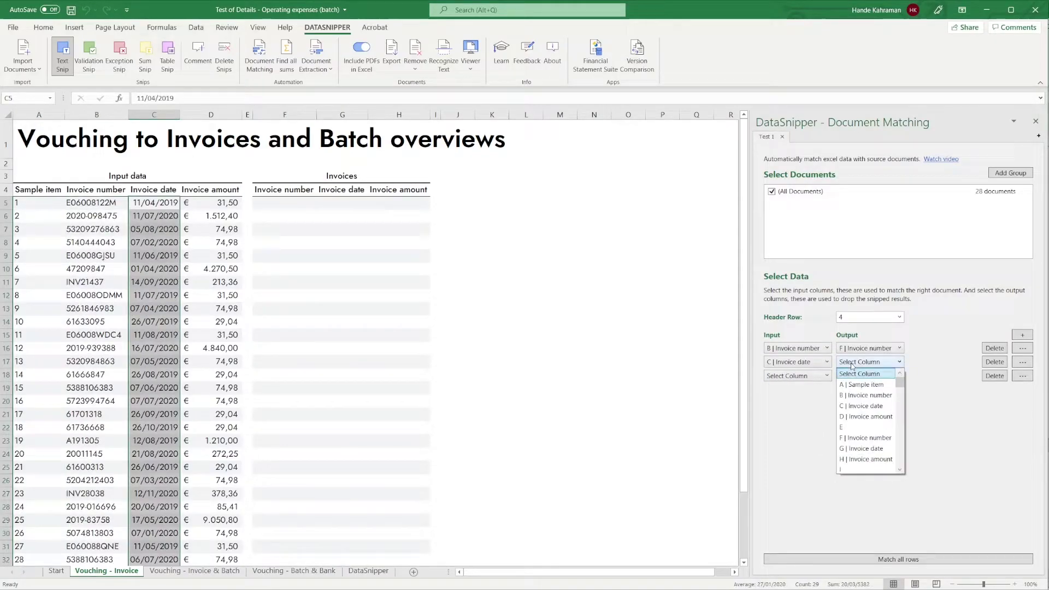
Step: Map invoice amount to column H, match all rows and dismiss the completion message
click(869, 448)
click(796, 375)
click(802, 428)
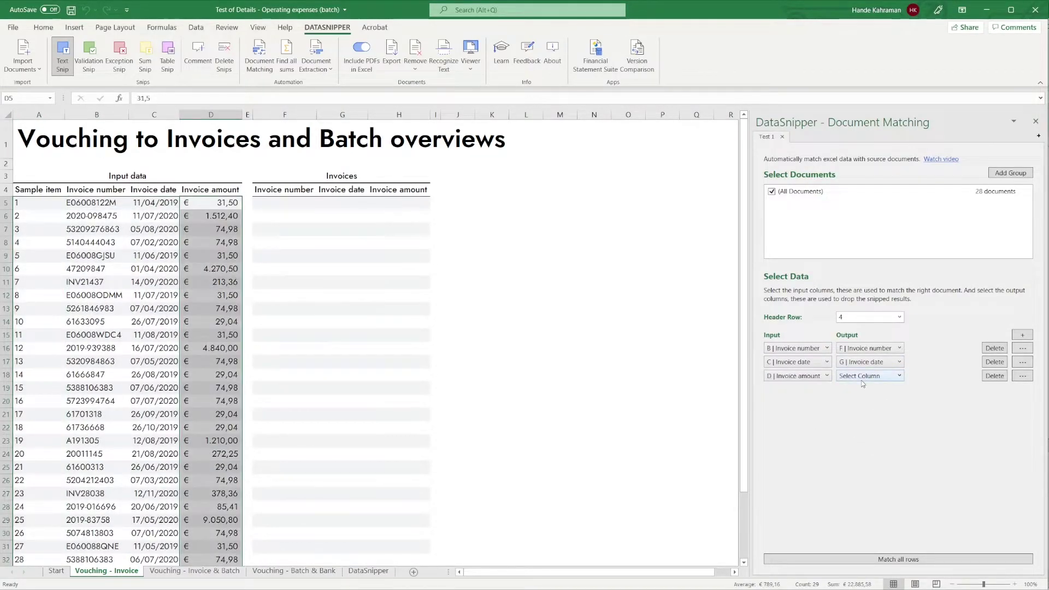
click(870, 376)
click(876, 472)
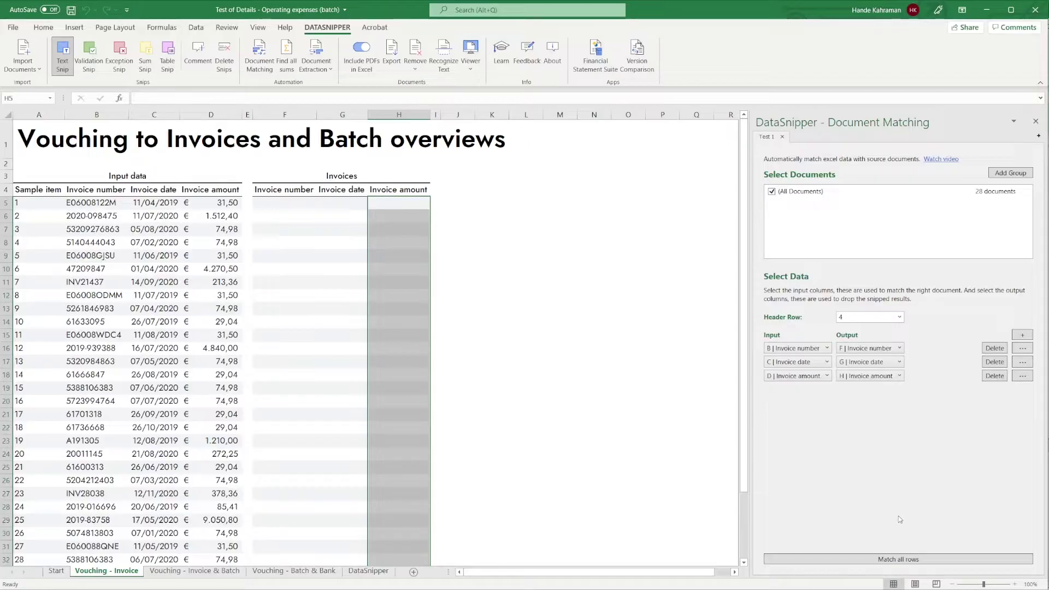
click(905, 560)
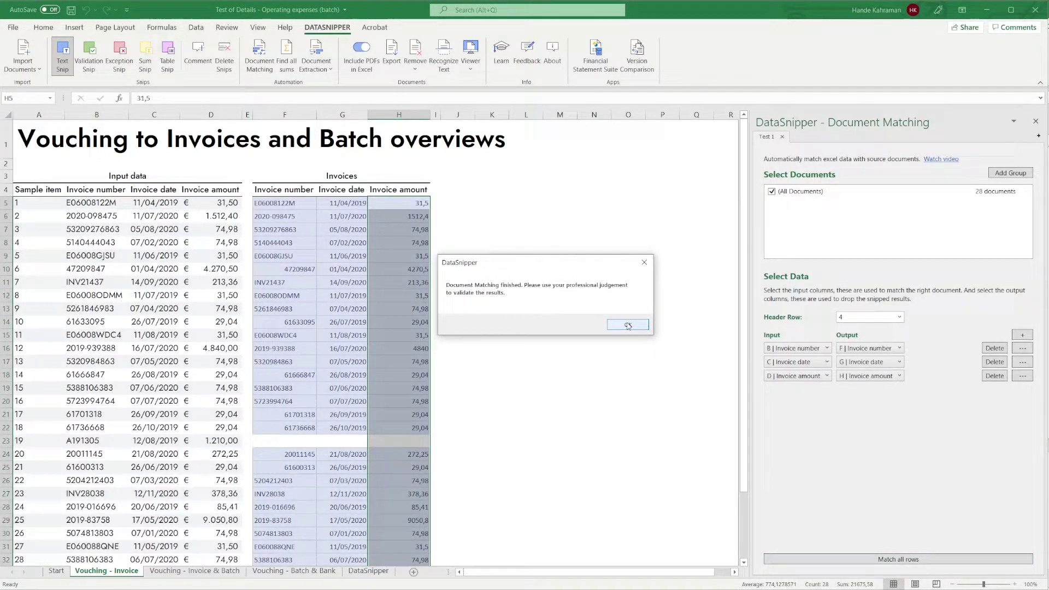
click(628, 326)
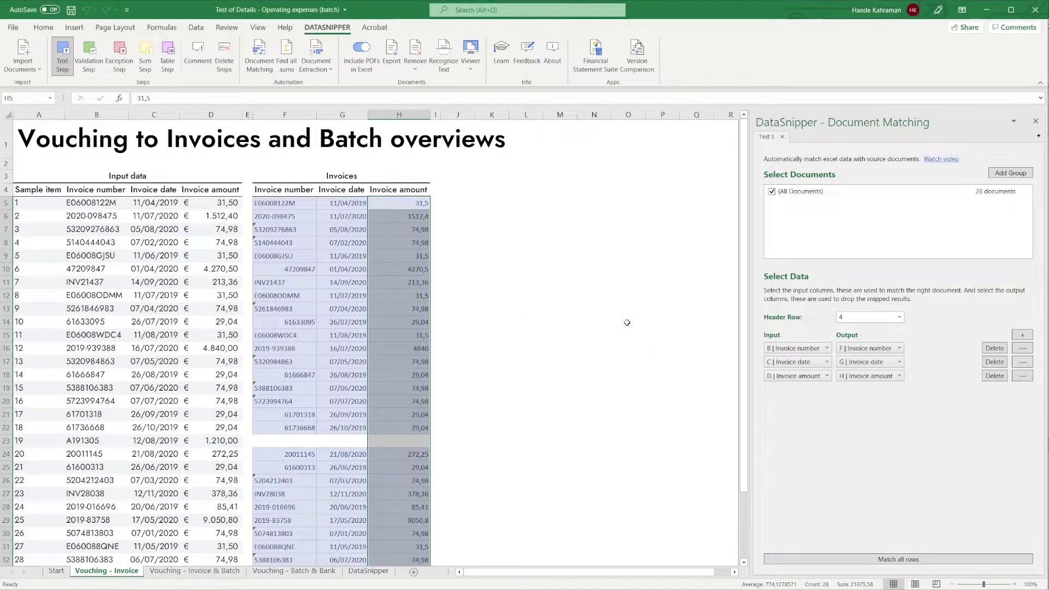
Step: Trace amounts H5–H8 to their source invoices, then list snips for several amount cells
click(391, 204)
key(Down)
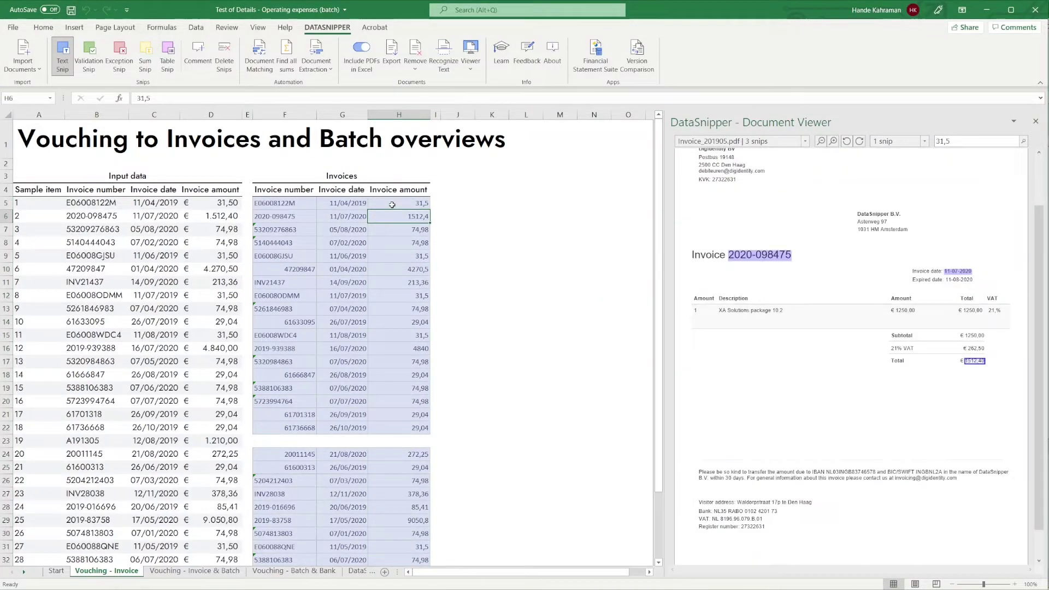
key(Down)
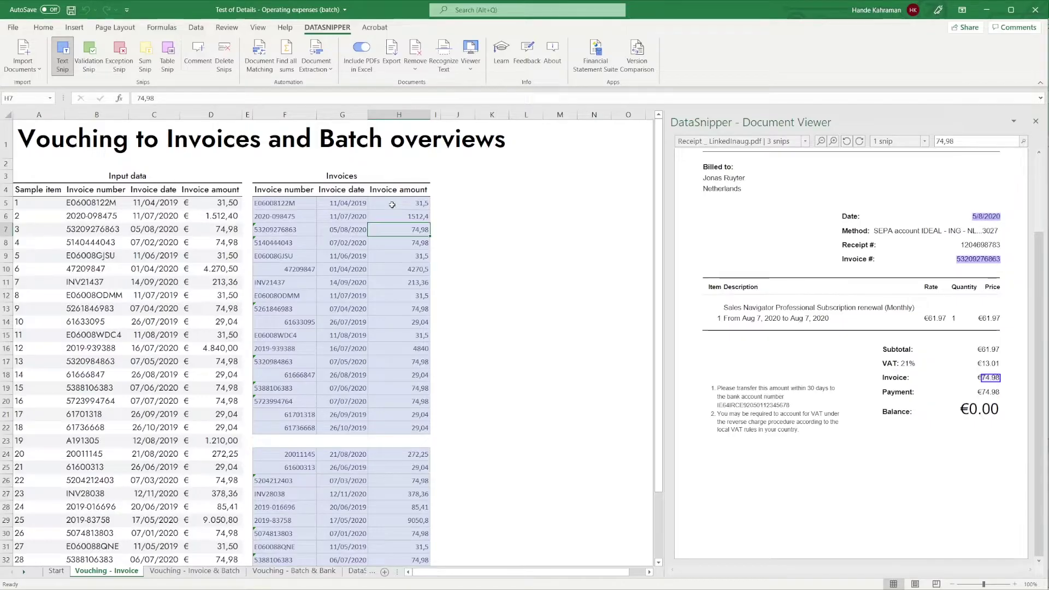
key(Down)
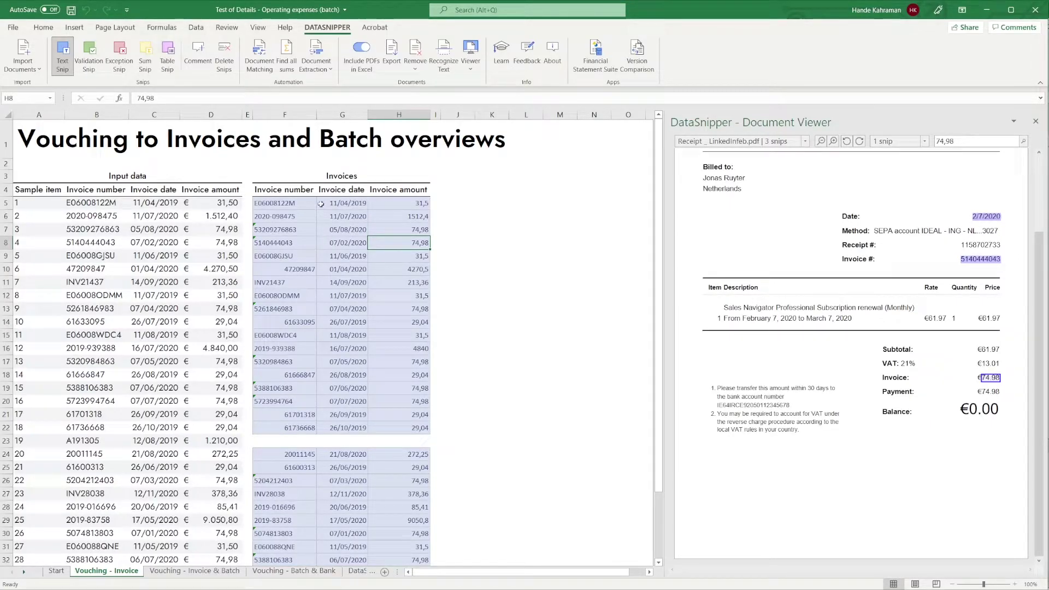
mouse_move(307, 203)
mouse_down()
mouse_move(391, 207)
mouse_move(398, 269)
mouse_up()
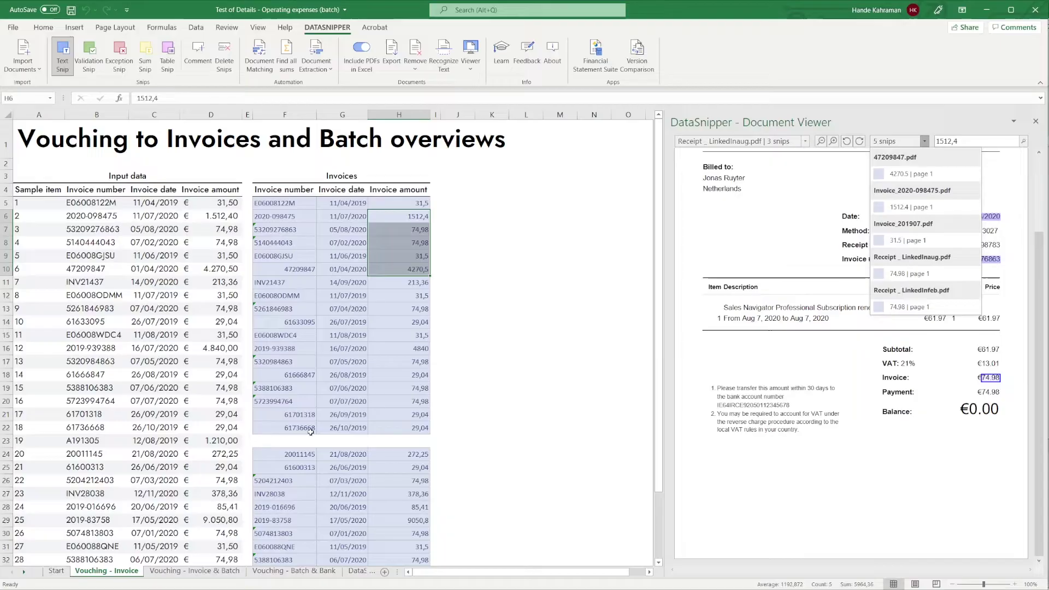
click(299, 443)
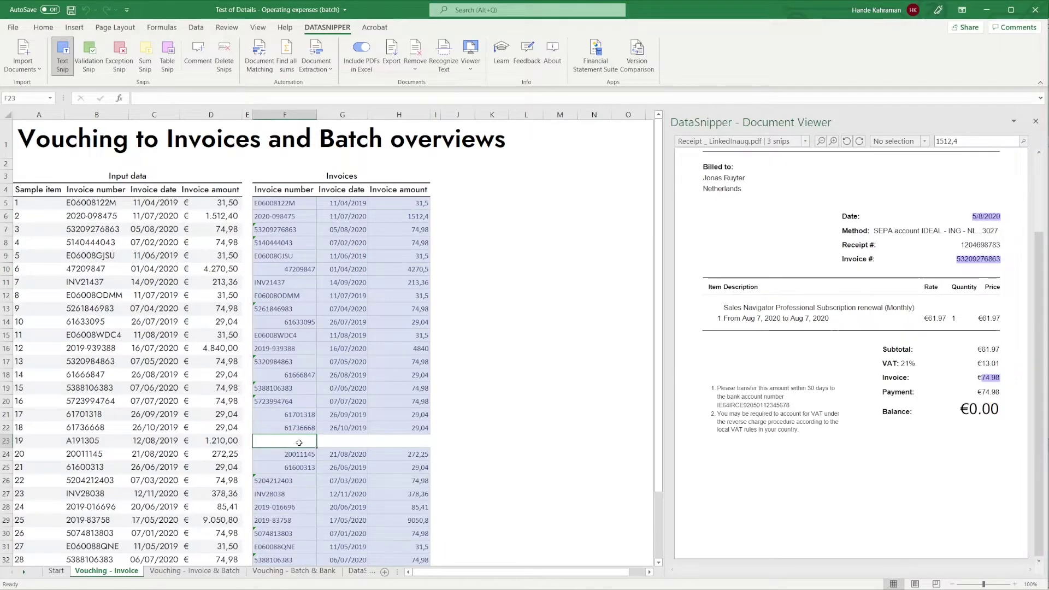